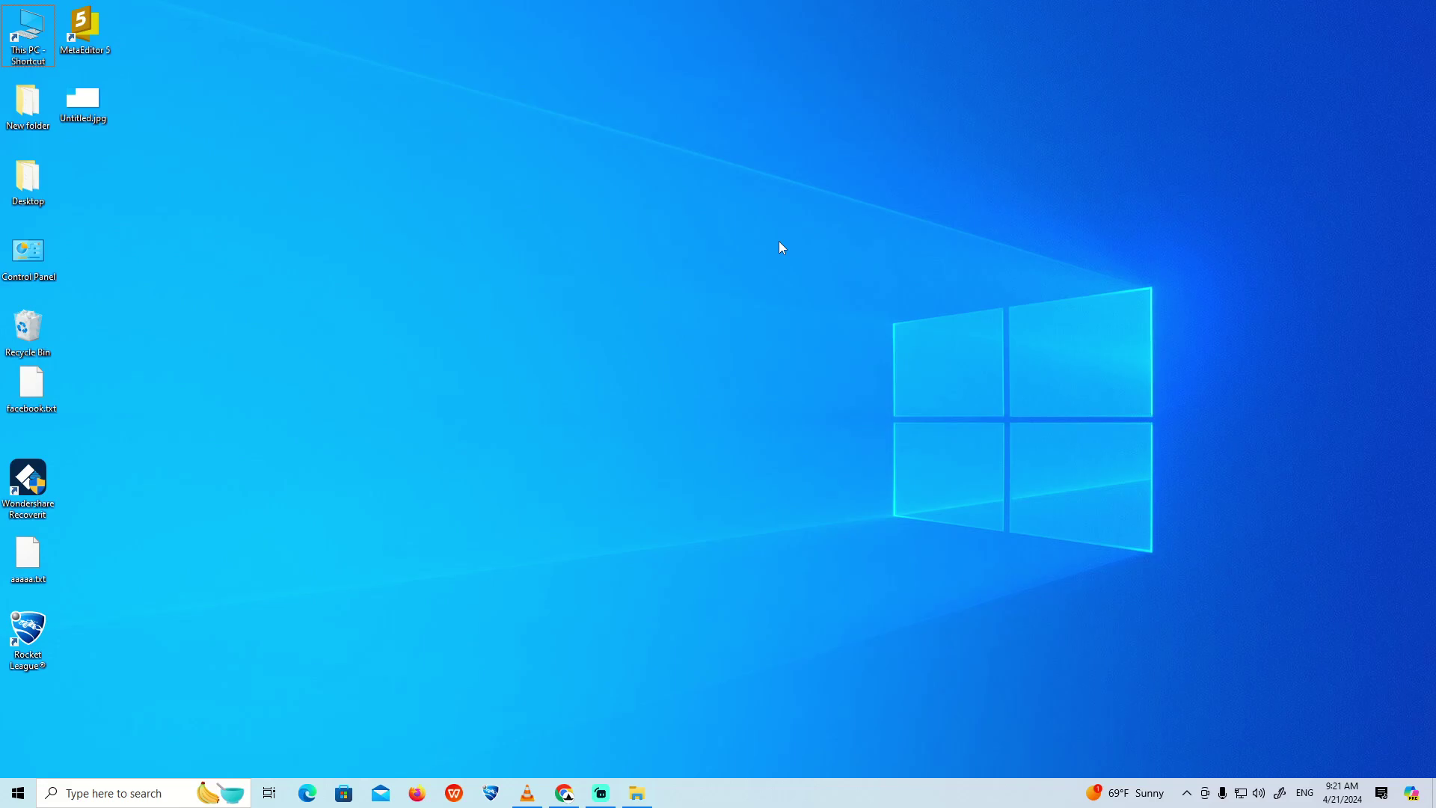
- Show the system tray network icon's context menu with troubleshooting and settings options
{"action": "key", "text": "super"}
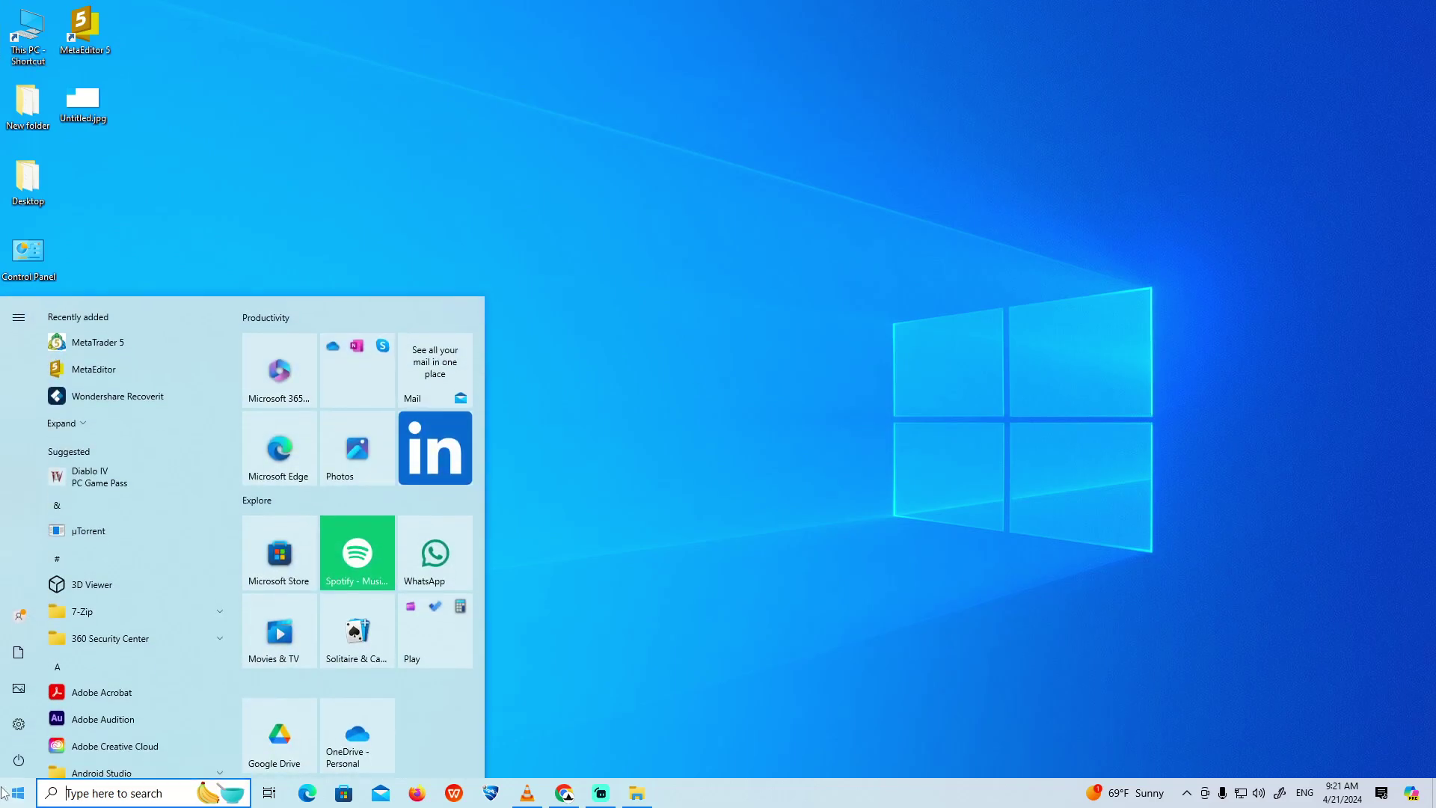
{"action": "right_click", "coordinate": [1242, 793]}
{"action": "left_click", "coordinate": [1267, 775]}
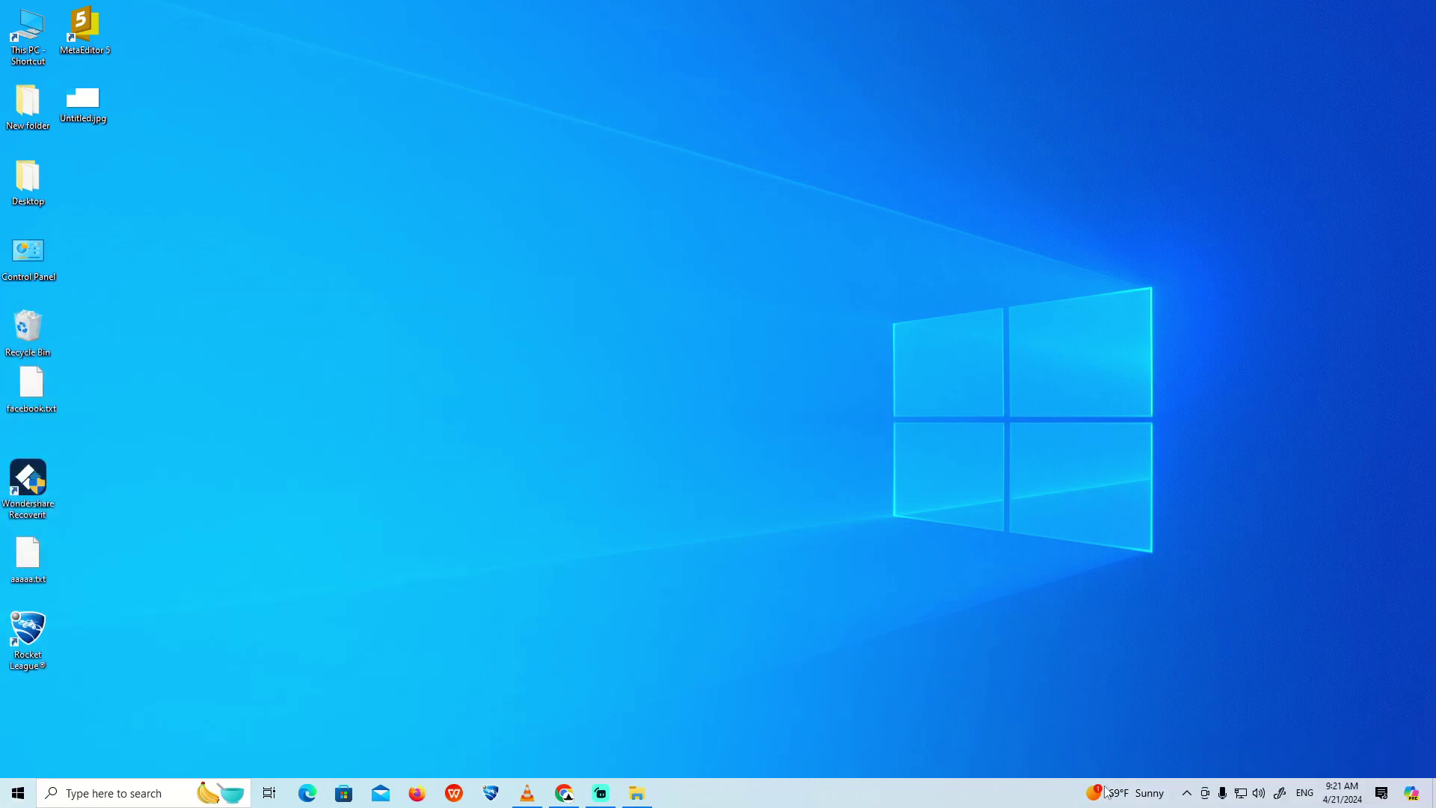
{"action": "right_click", "coordinate": [1239, 793]}
{"action": "left_click", "coordinate": [1252, 774]}
- Open Network & Internet settings from the tray menu and go to the Ethernet page
{"action": "right_click", "coordinate": [1241, 793]}
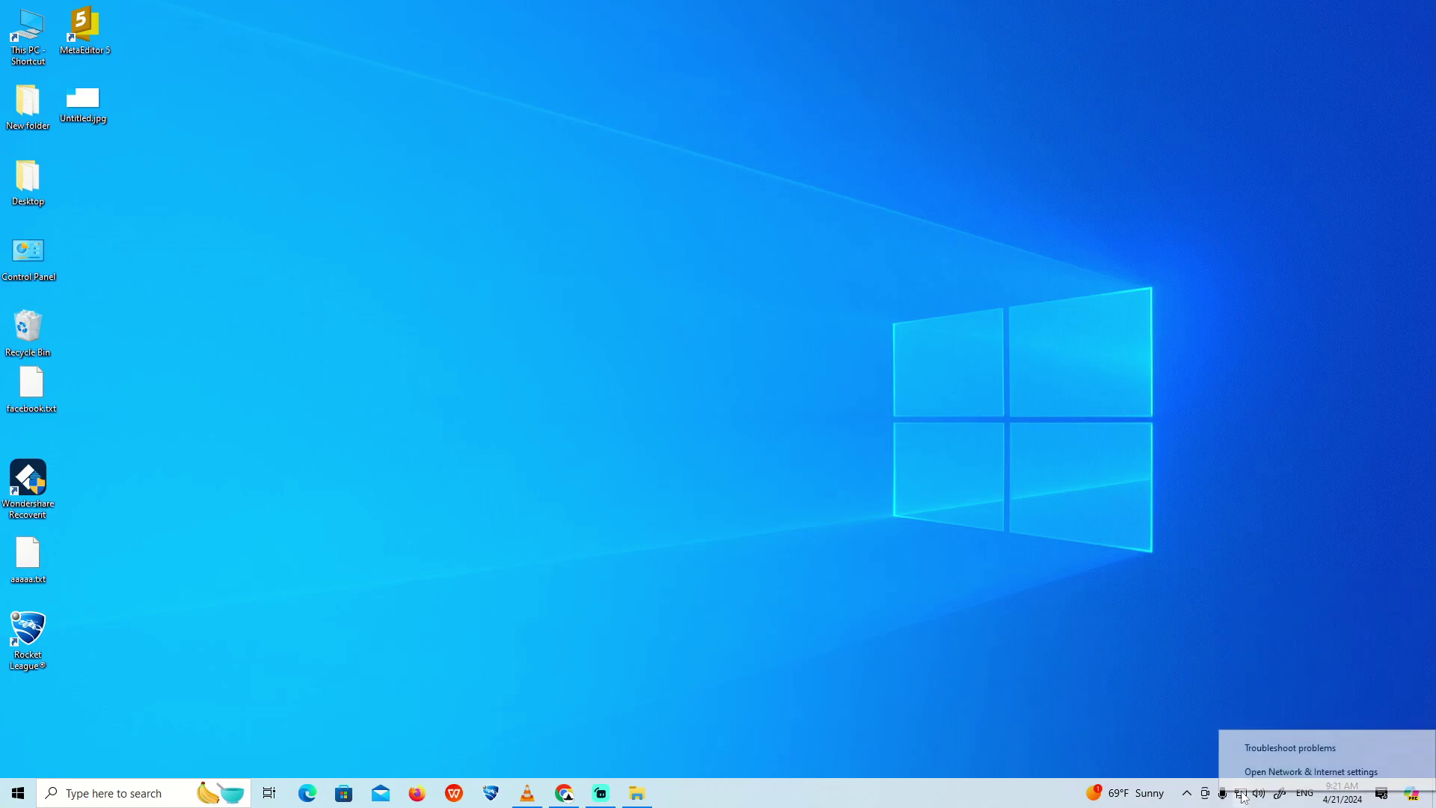
{"action": "left_click", "coordinate": [1311, 772]}
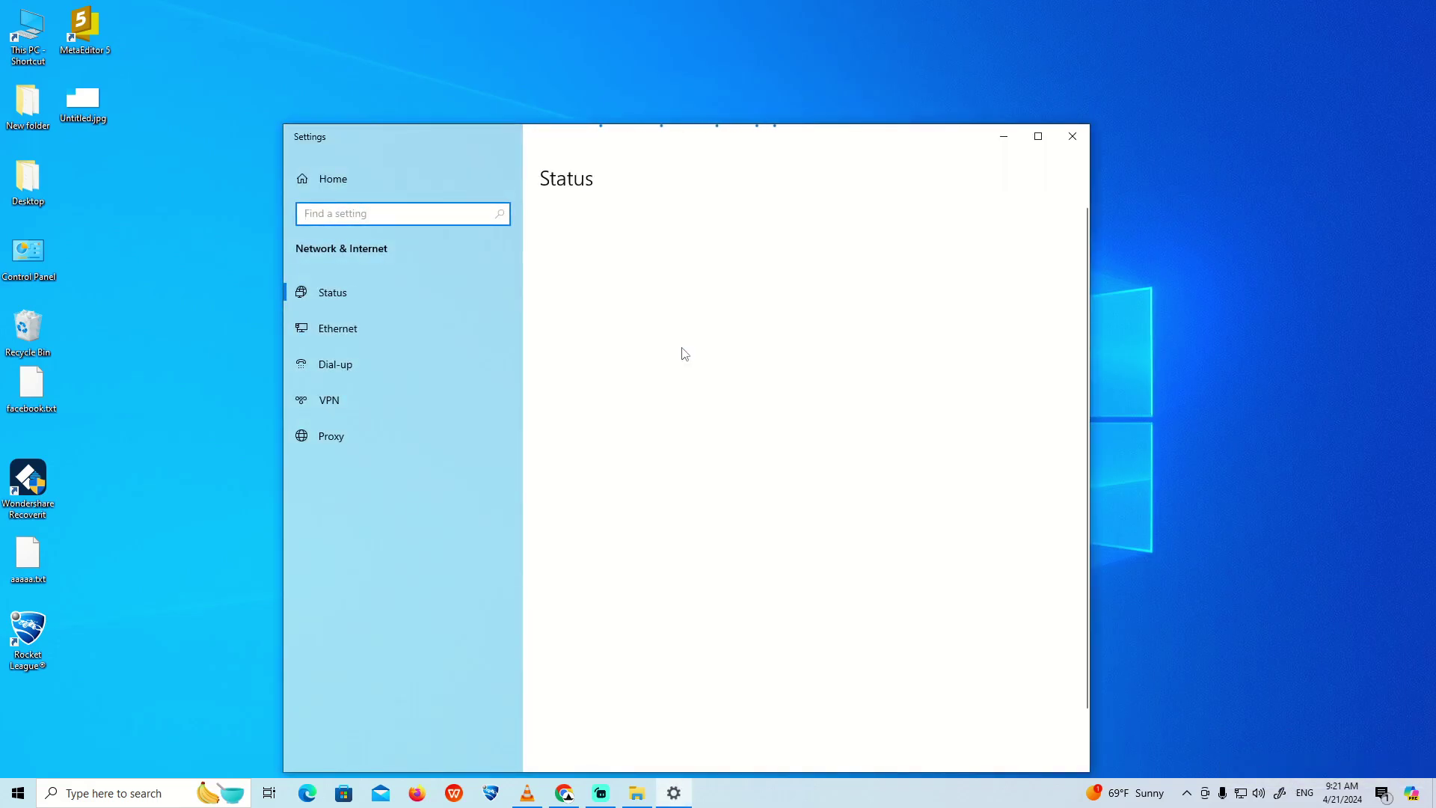
{"action": "scroll", "coordinate": [685, 352], "scroll_direction": "down", "scroll_amount": 2}
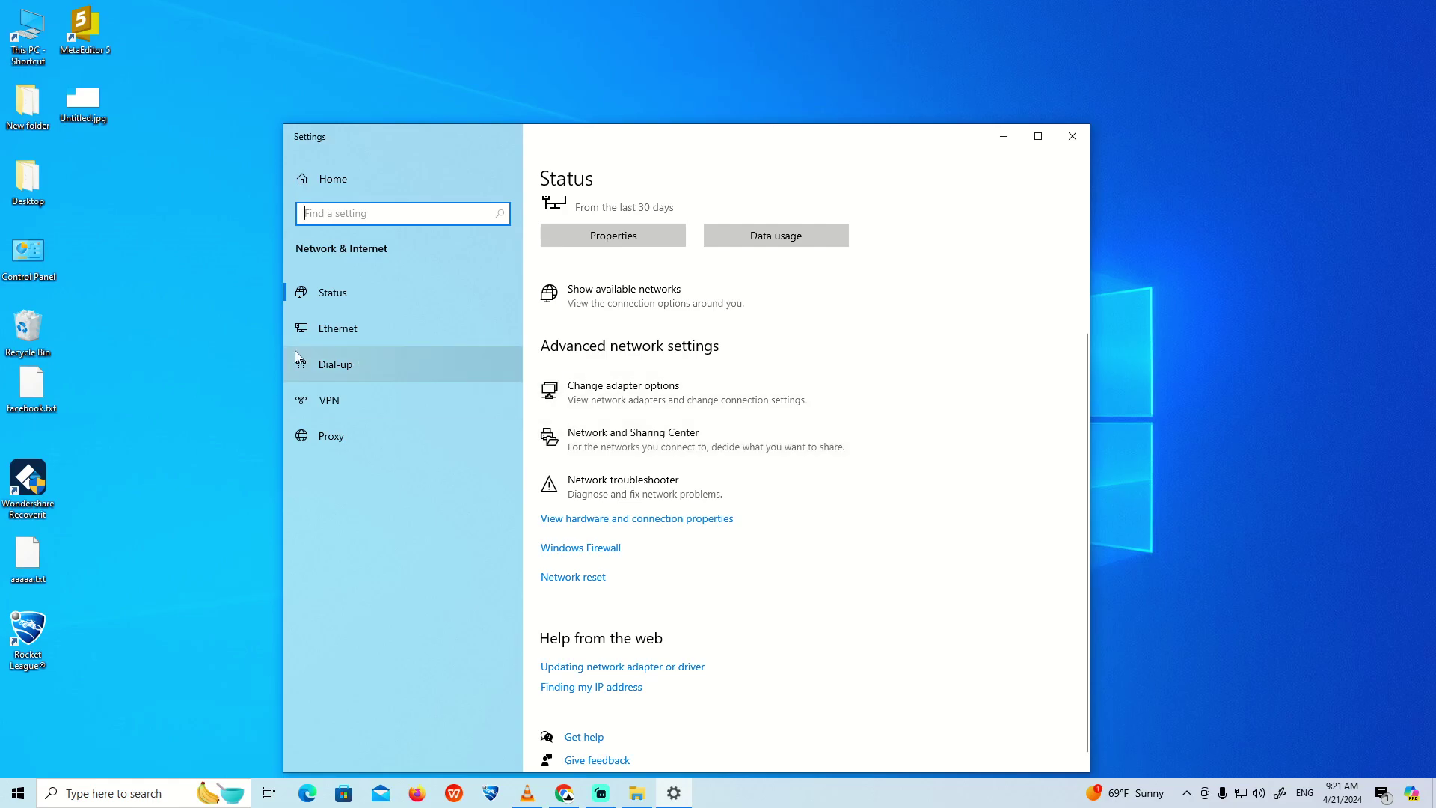
{"action": "left_click", "coordinate": [368, 329]}
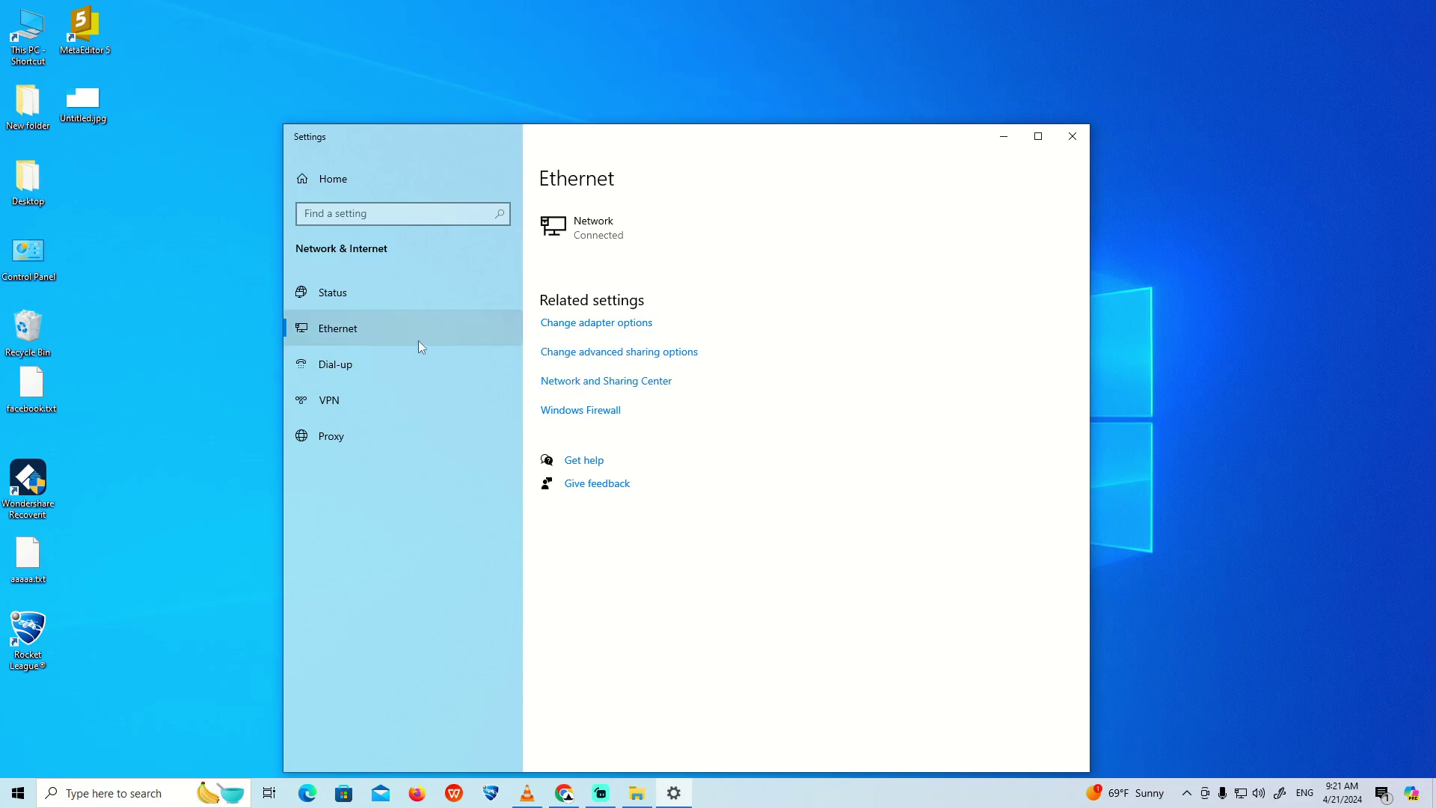
- Open Network and Sharing Center and view the Ethernet connection's status
{"action": "left_click", "coordinate": [602, 384]}
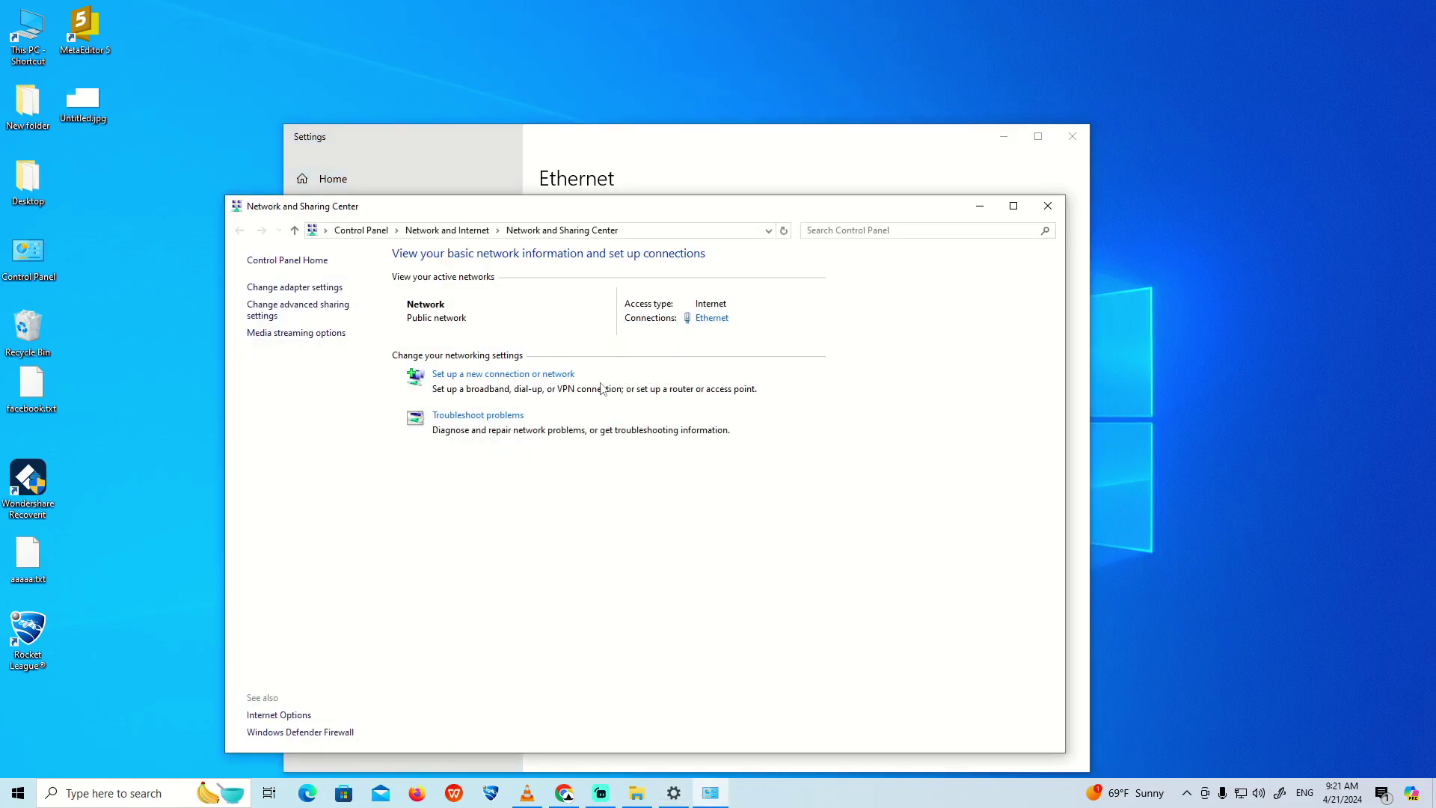
{"action": "left_click", "coordinate": [715, 318]}
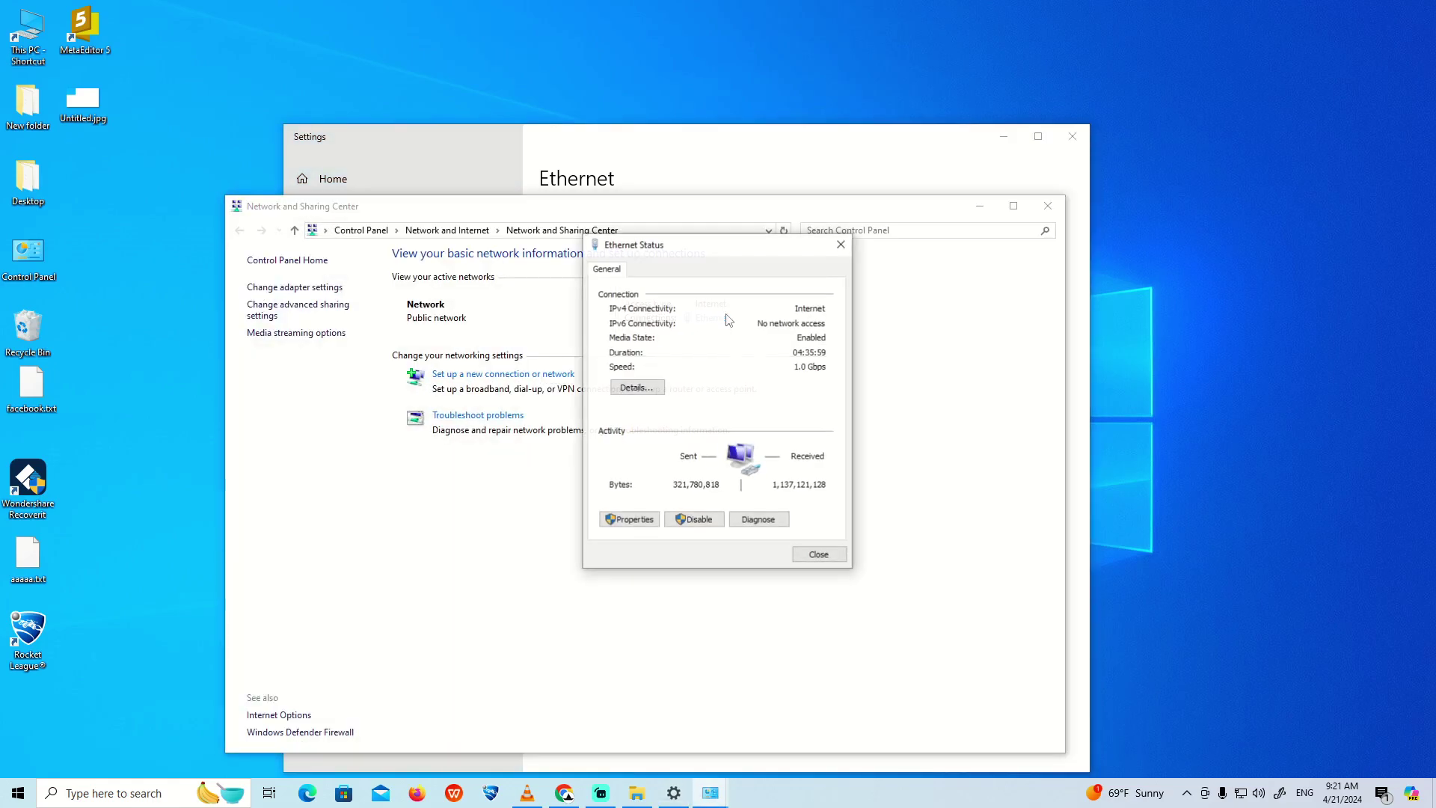
- Open the Properties window from the Ethernet Status dialog
{"action": "left_click", "coordinate": [622, 526]}
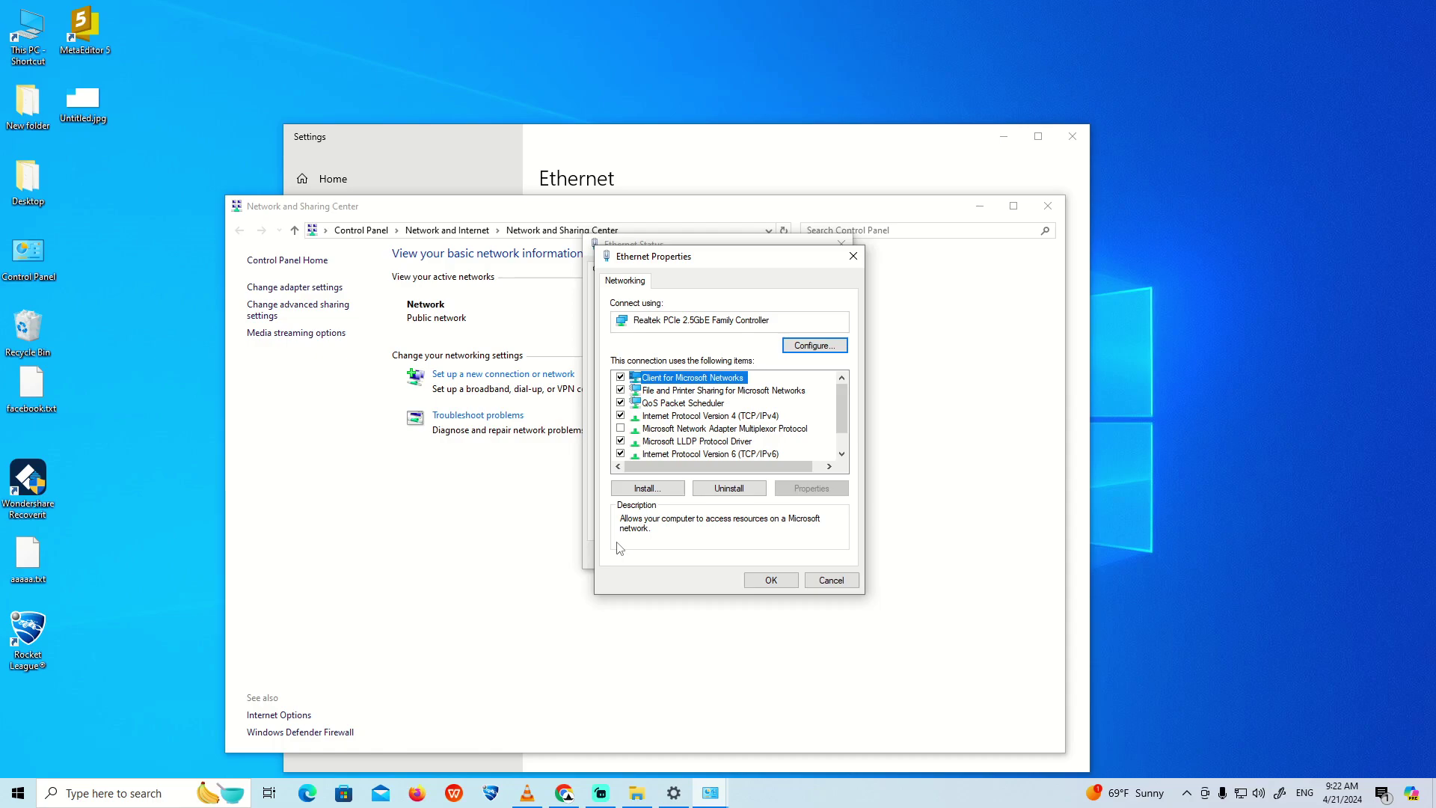
- Set Ethernet IPv4 DNS to 8.8.8.8 and 8.8.4.4, then close the Ethernet dialogs
{"action": "left_click", "coordinate": [679, 418]}
{"action": "double_click", "coordinate": [679, 417]}
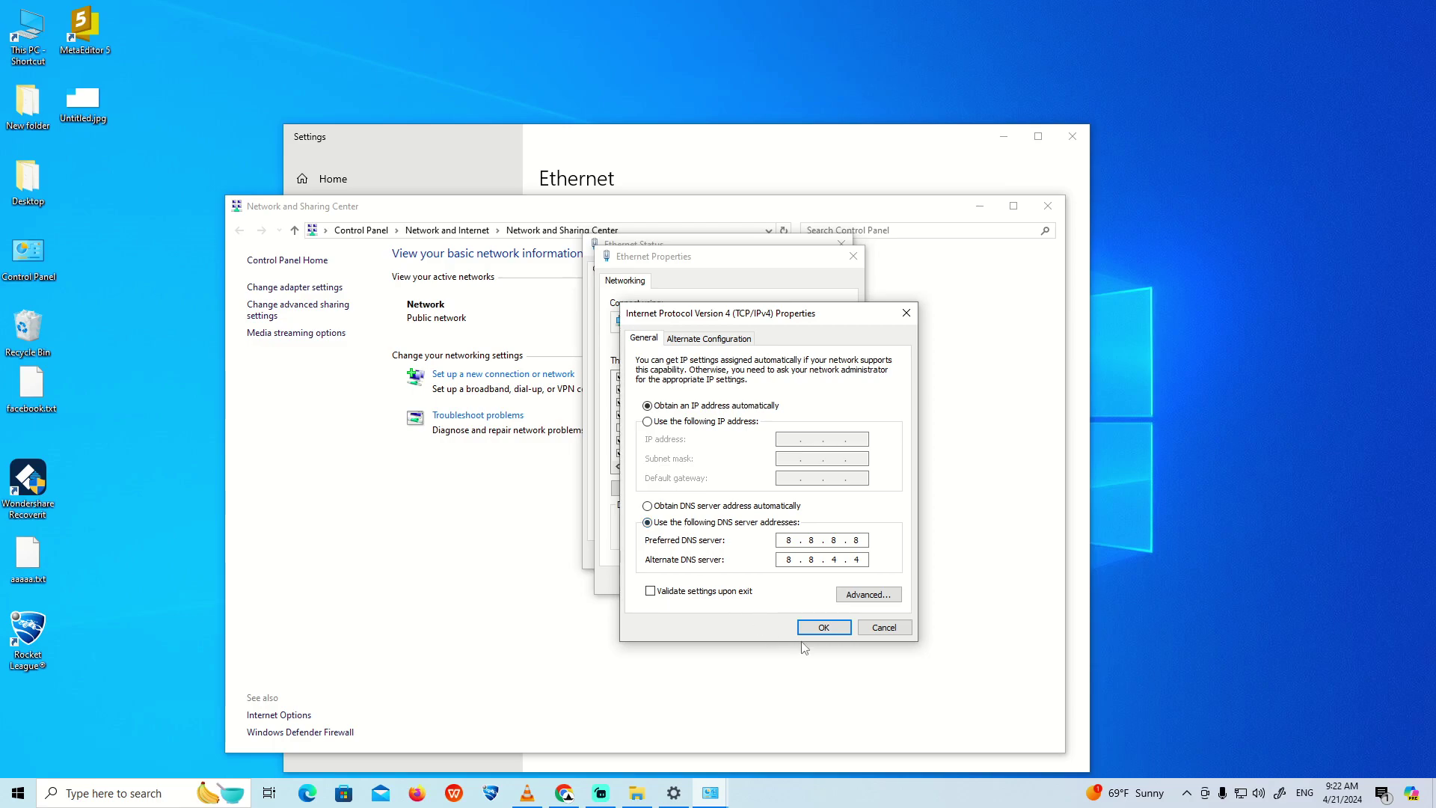
{"action": "left_click", "coordinate": [823, 628]}
{"action": "left_click", "coordinate": [771, 579]}
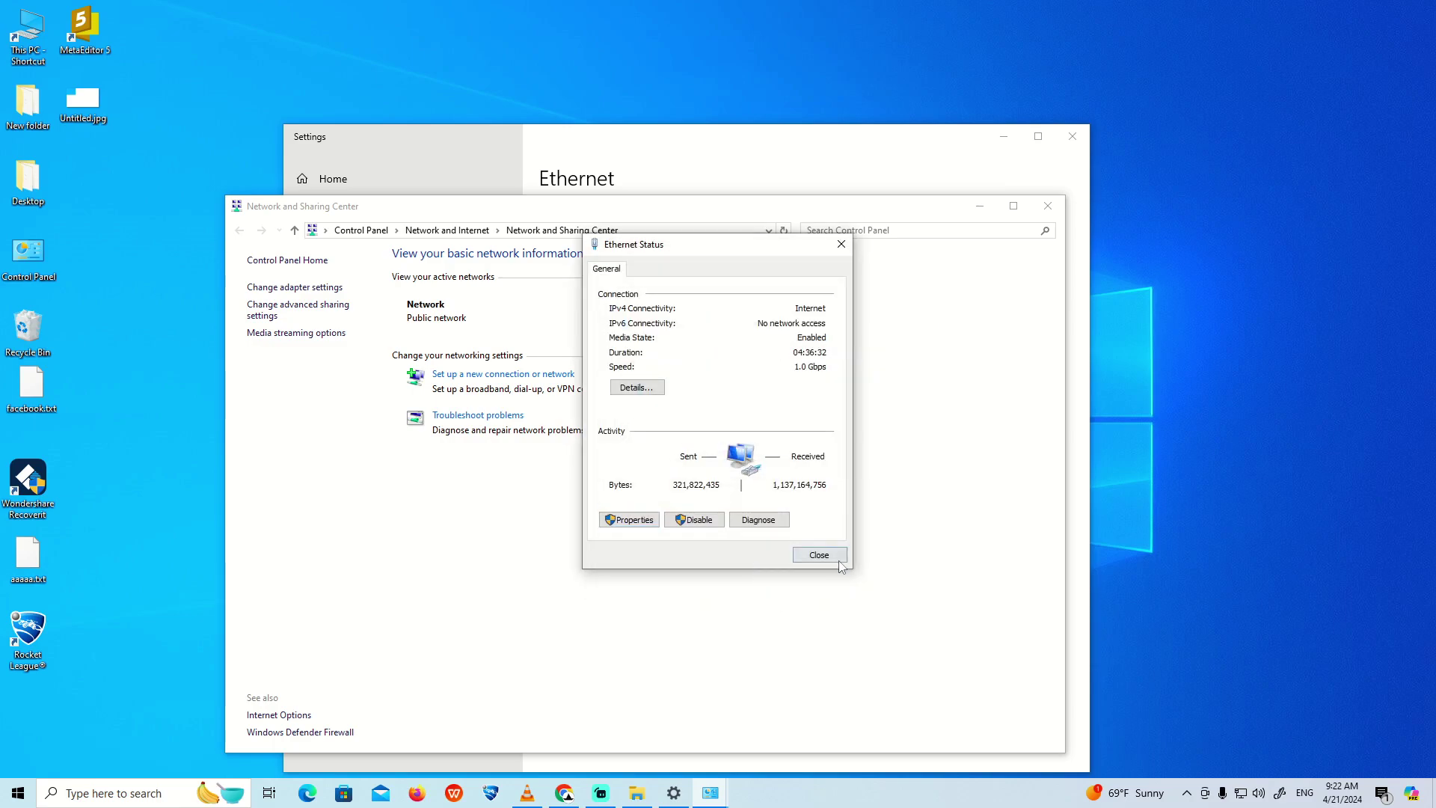
{"action": "left_click", "coordinate": [838, 560]}
- Close Network and Sharing Center, then reach Network reset from the Settings Status page
{"action": "left_click", "coordinate": [1047, 205]}
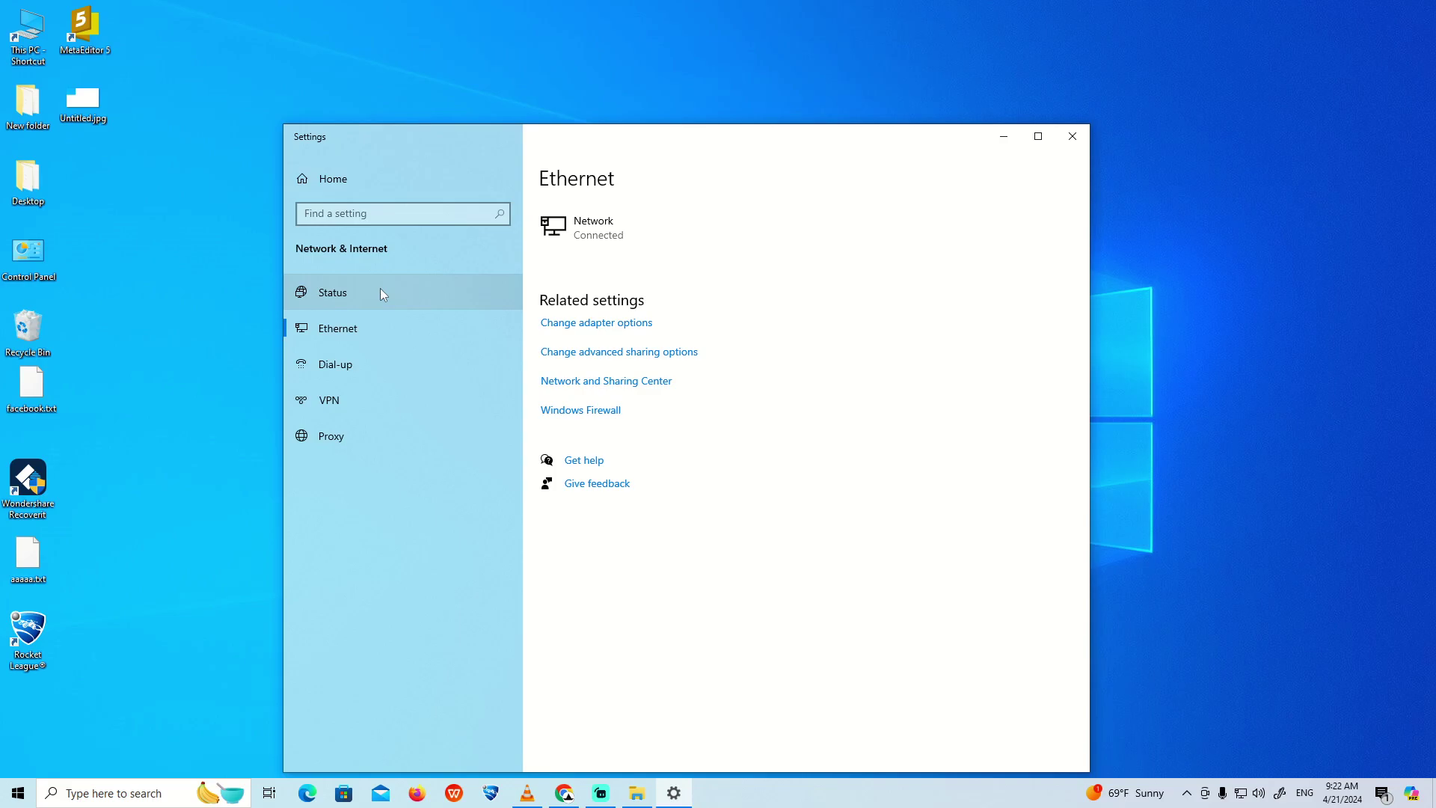
{"action": "left_click", "coordinate": [380, 292]}
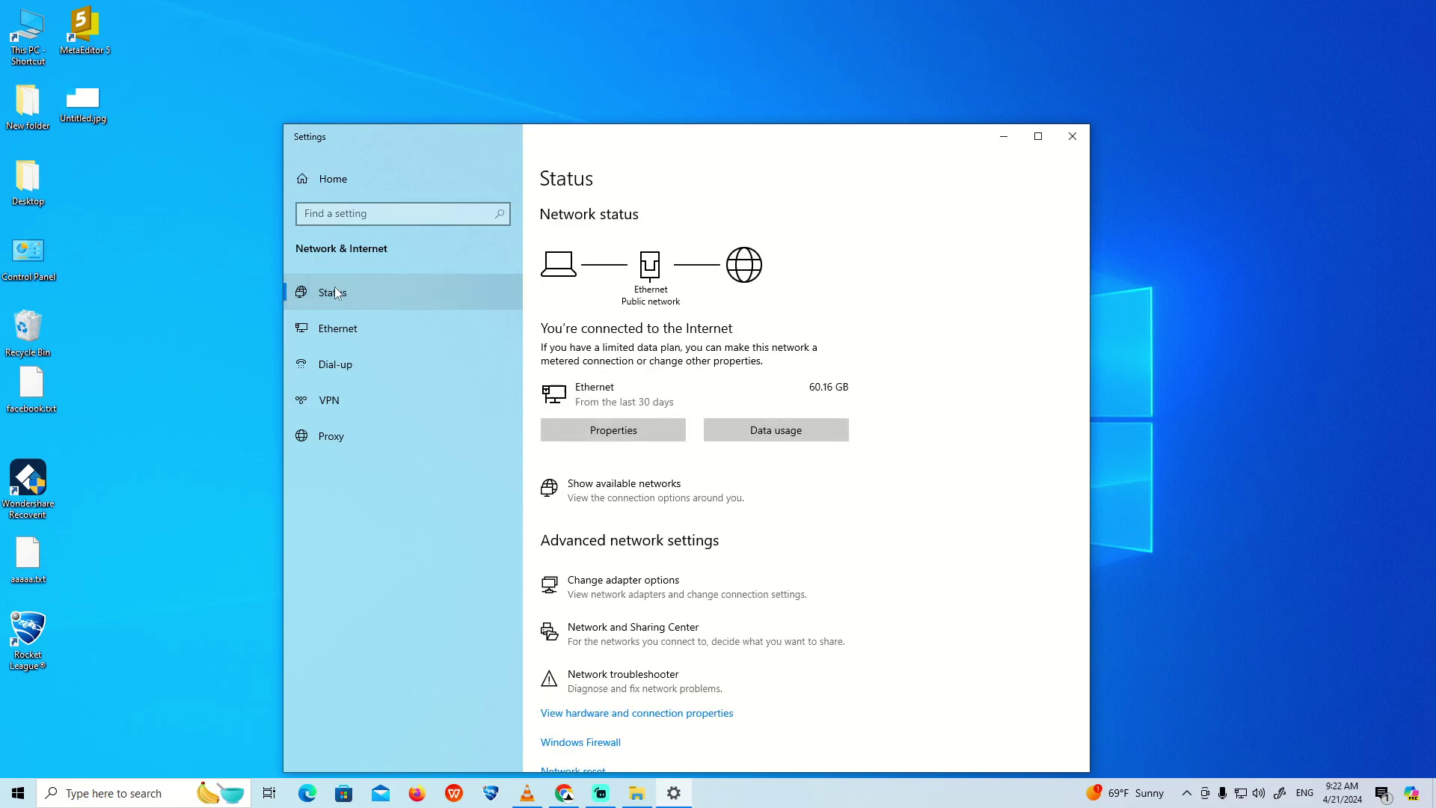
{"action": "scroll", "coordinate": [560, 377], "scroll_direction": "down", "scroll_amount": 1}
{"action": "scroll", "coordinate": [559, 378], "scroll_direction": "up", "scroll_amount": 1}
{"action": "scroll", "coordinate": [588, 539], "scroll_direction": "down", "scroll_amount": 5}
{"action": "left_click", "coordinate": [574, 563]}
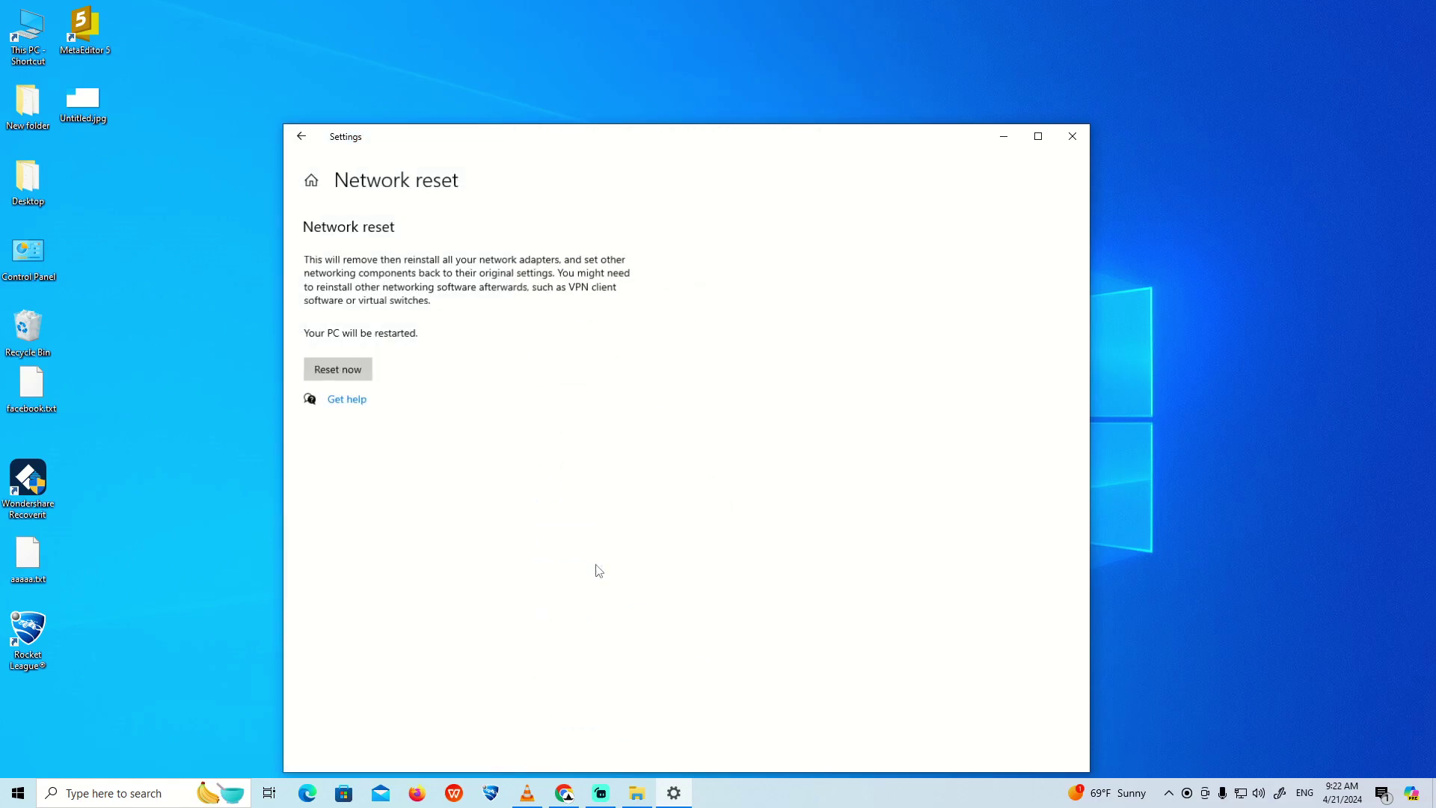